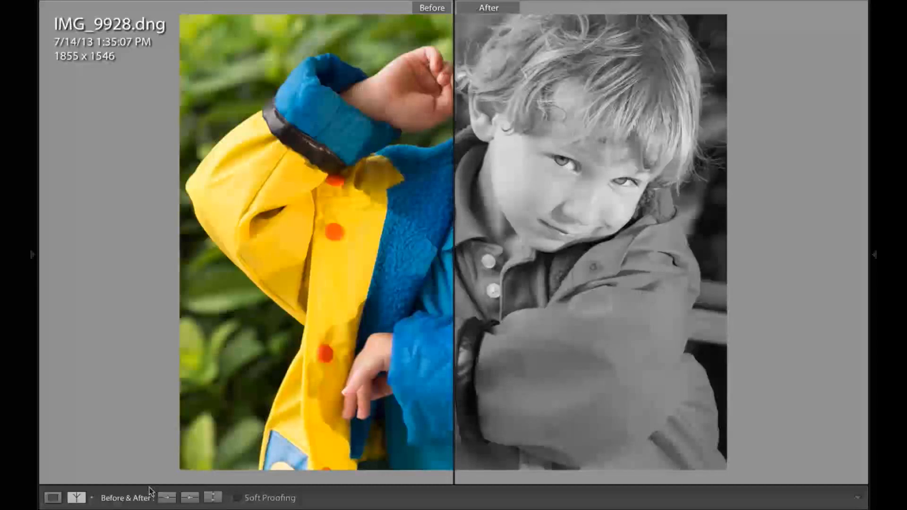
Step: Switch to single-photo view, move to the virtual copy, and crop it tightly around the boy to about 1945 x 1387 pixels
click(52, 498)
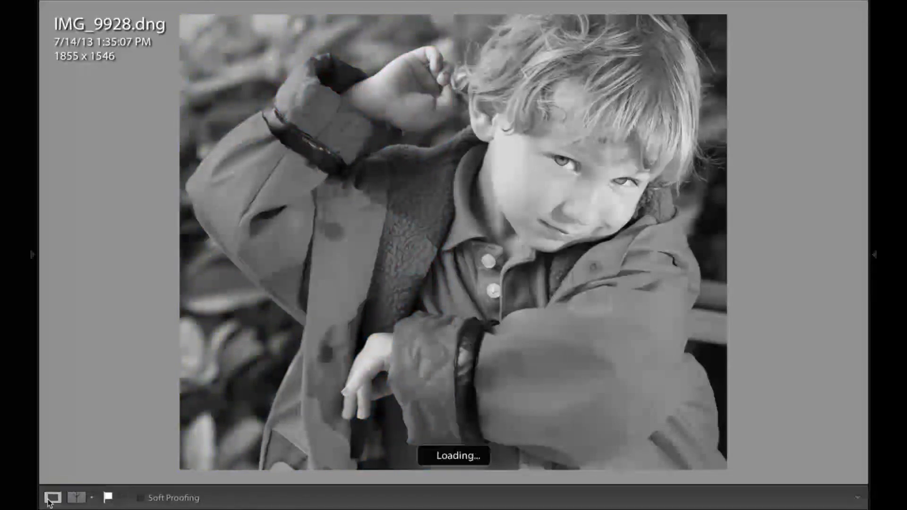
key(Right)
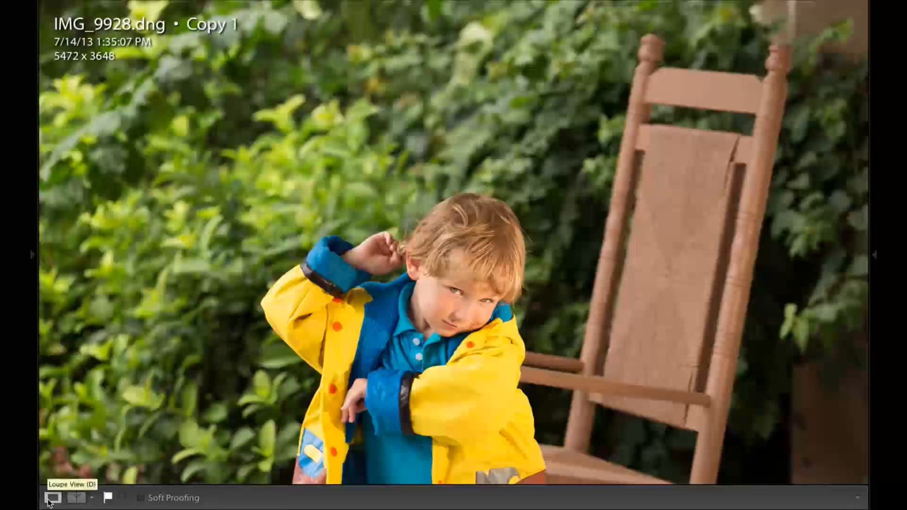
key(r)
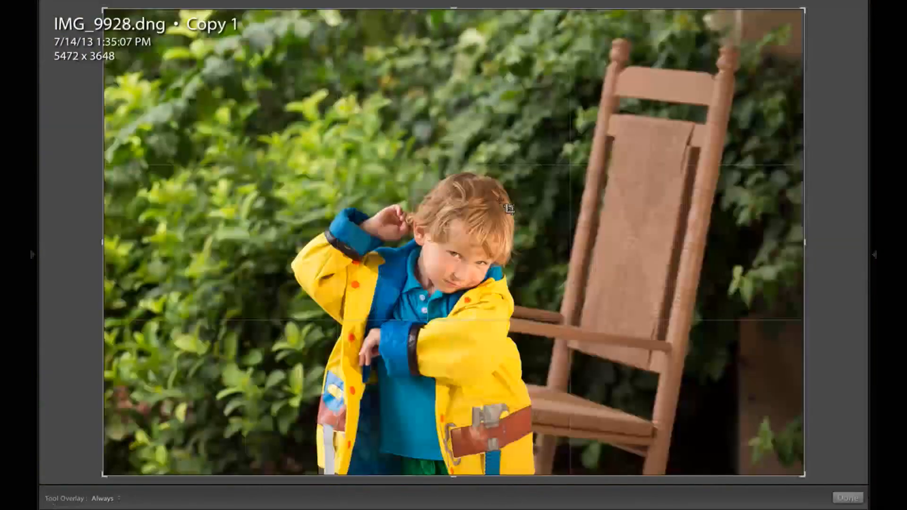
drag(803, 10, 700, 80)
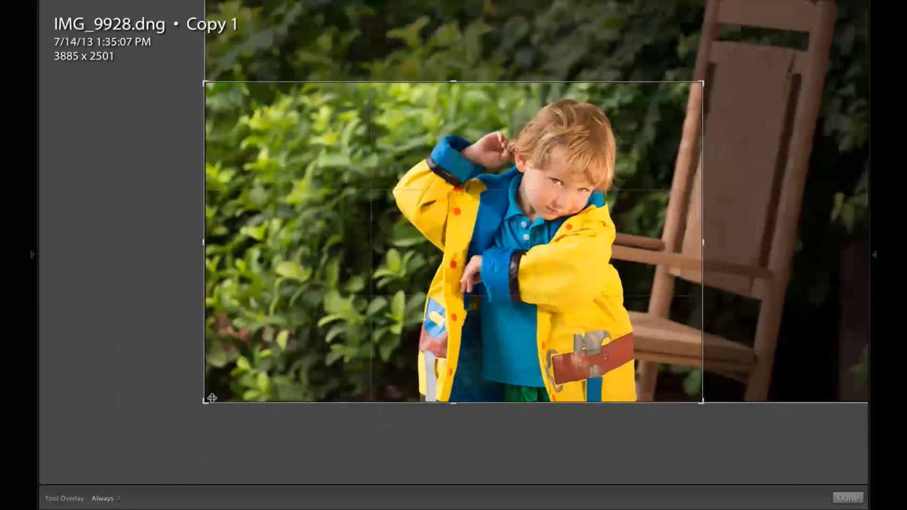
drag(204, 401, 298, 353)
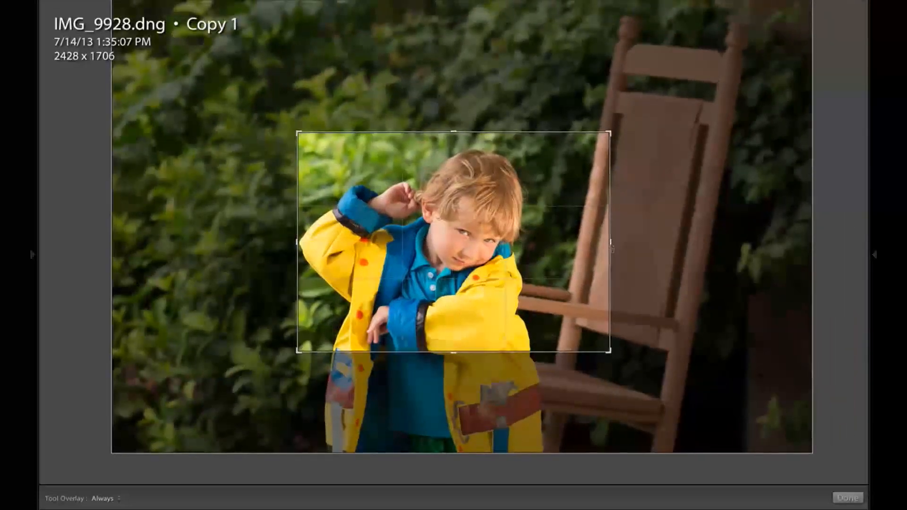
drag(611, 244, 582, 251)
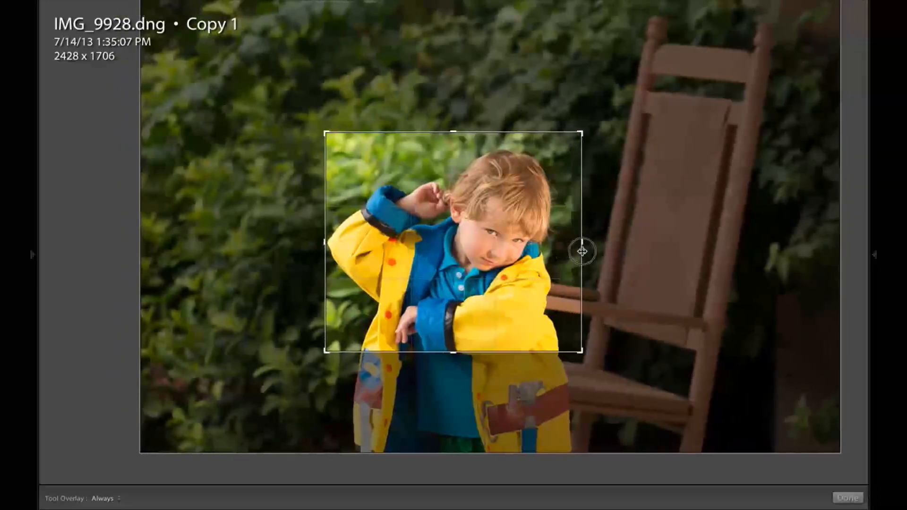
drag(580, 135, 574, 155)
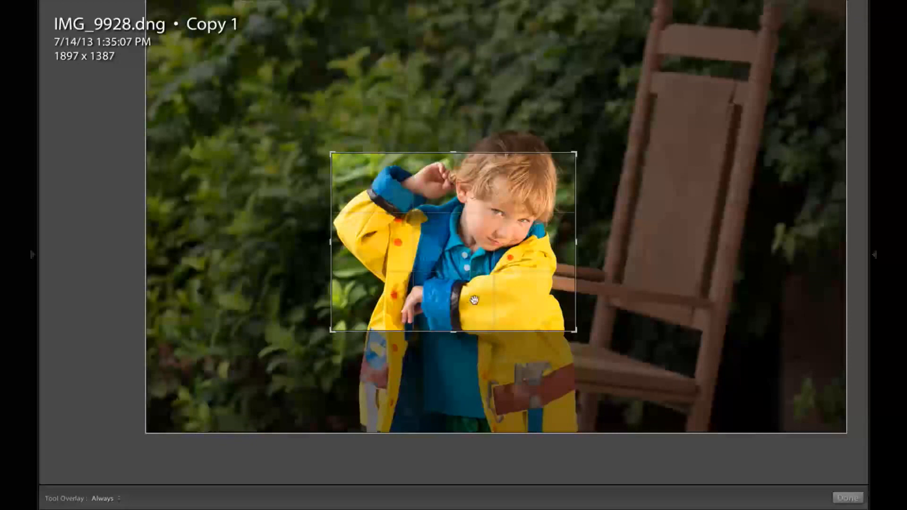
drag(574, 236, 578, 238)
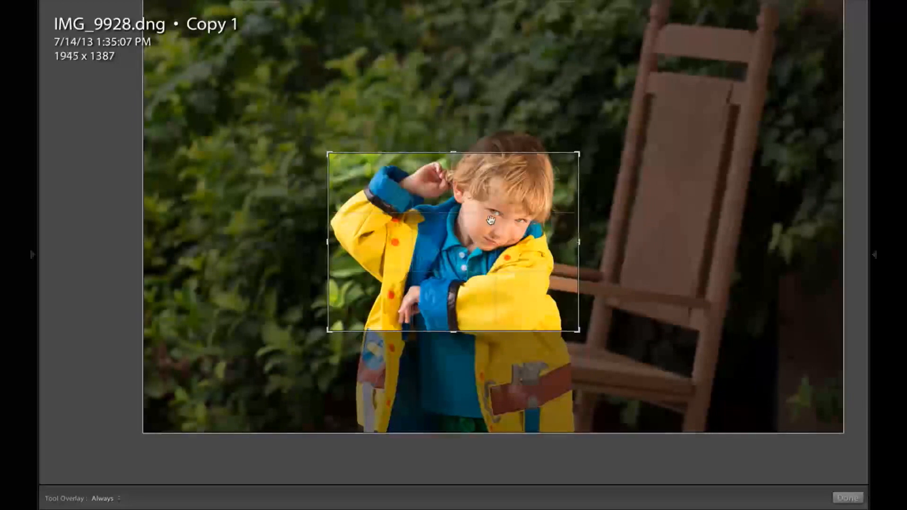
key(Return)
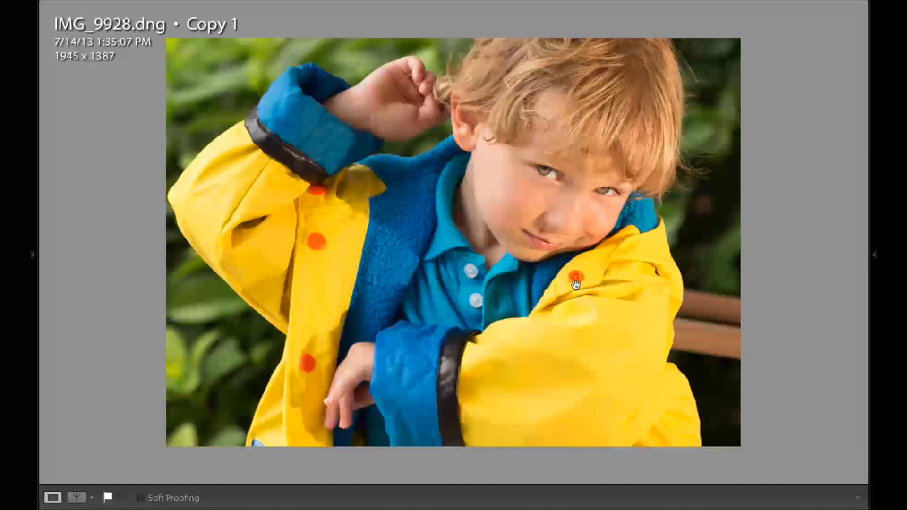
Step: Convert the cropped photo to black and white
click(875, 255)
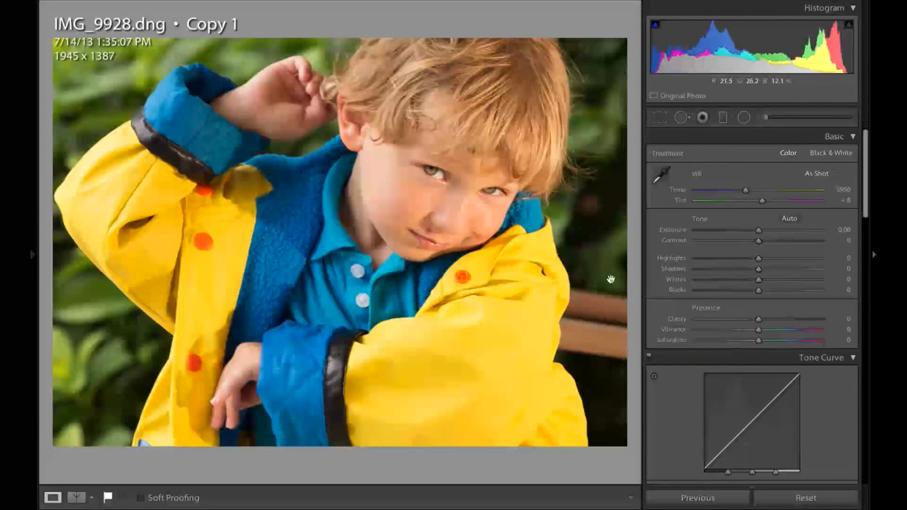
key(v)
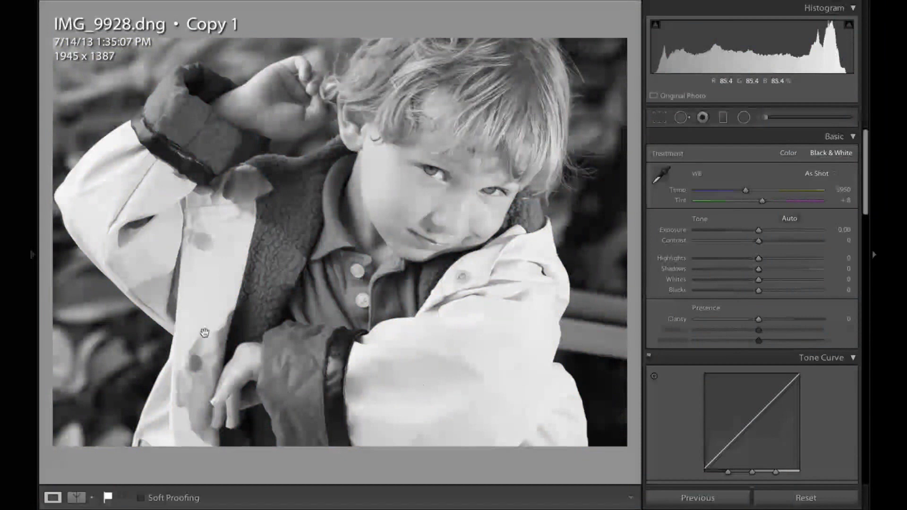
Step: Try adjusting the Yellow black-and-white mix slider and reset it to 0
scroll(682, 418, down, 6)
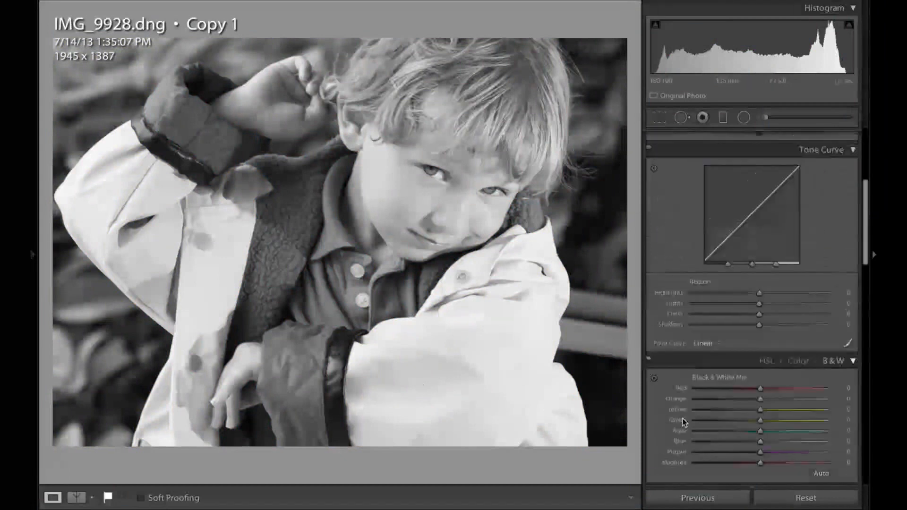
scroll(683, 419, down, 1)
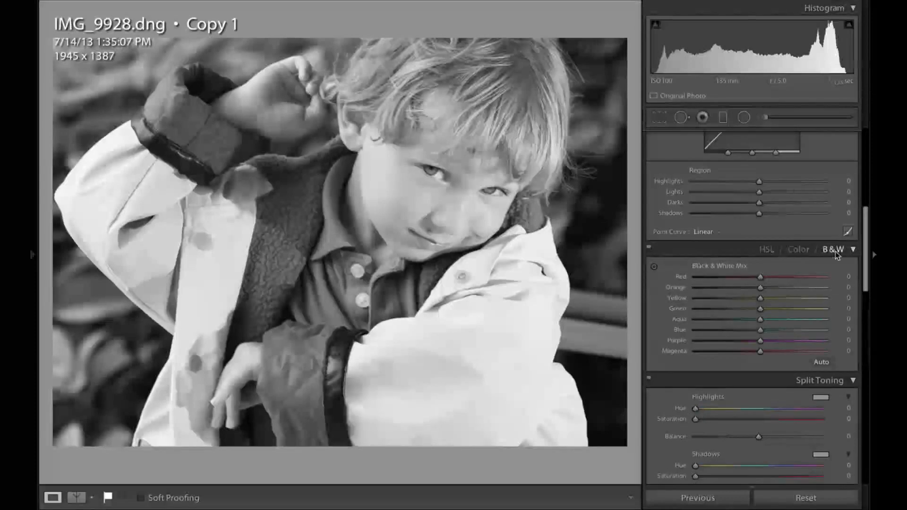
click(725, 297)
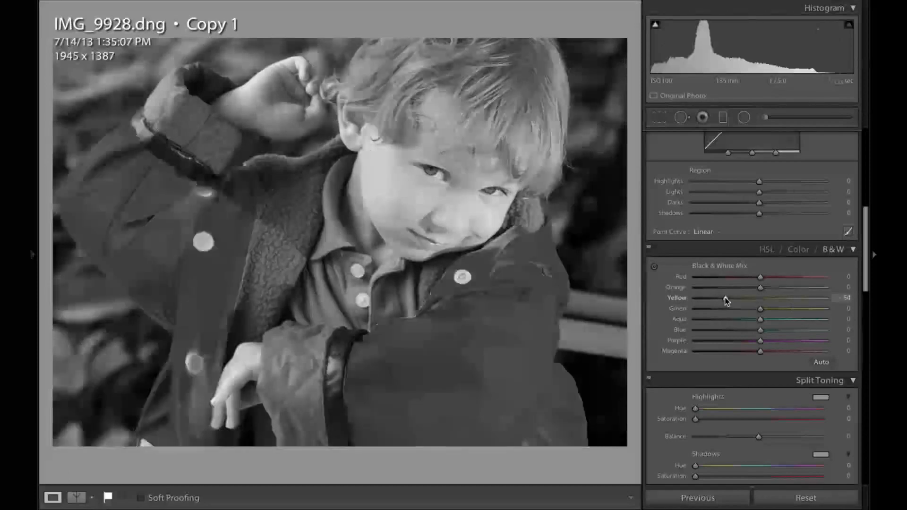
click(699, 298)
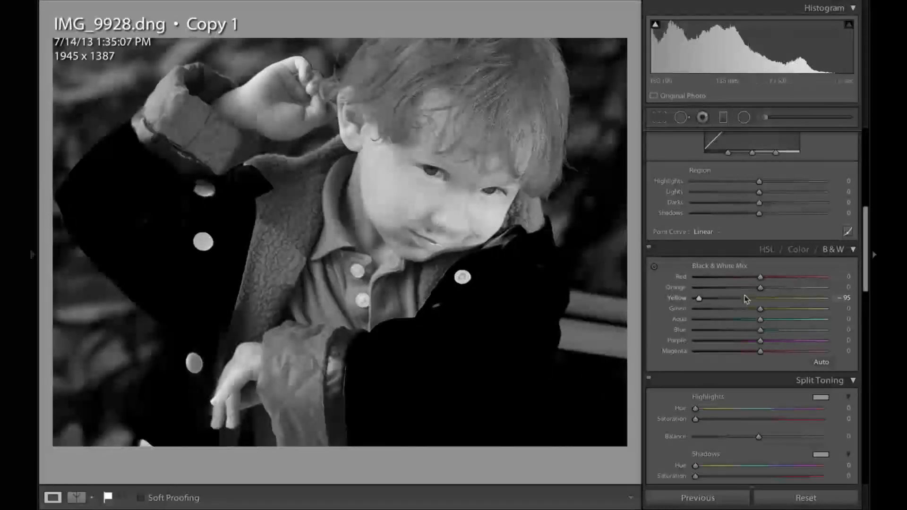
click(760, 298)
drag(761, 300, 745, 299)
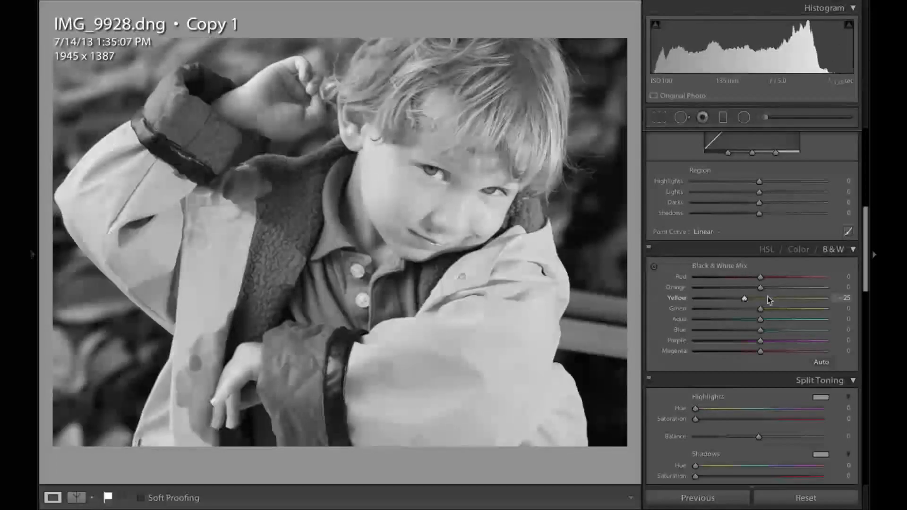
click(760, 298)
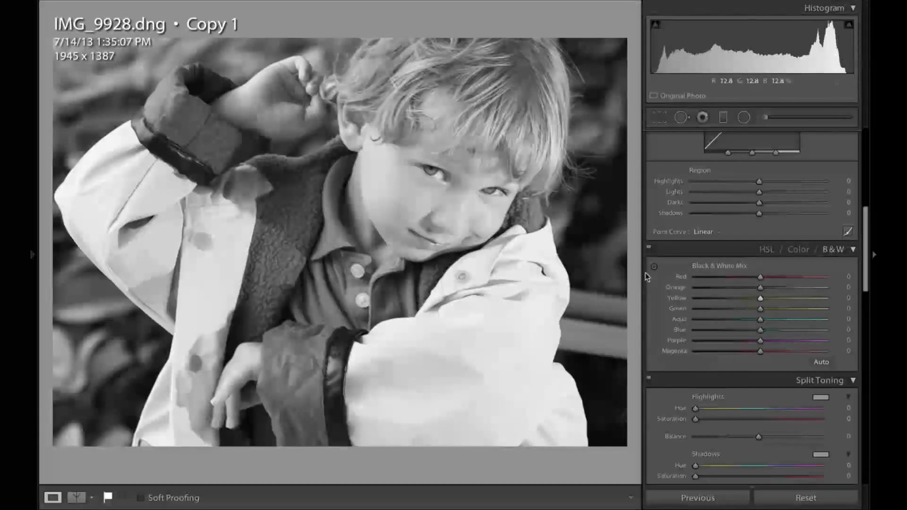
Step: Select the Adjustment Brush with the Background DeSat Darken effect and set the brush size to 21
scroll(663, 266, up, 10)
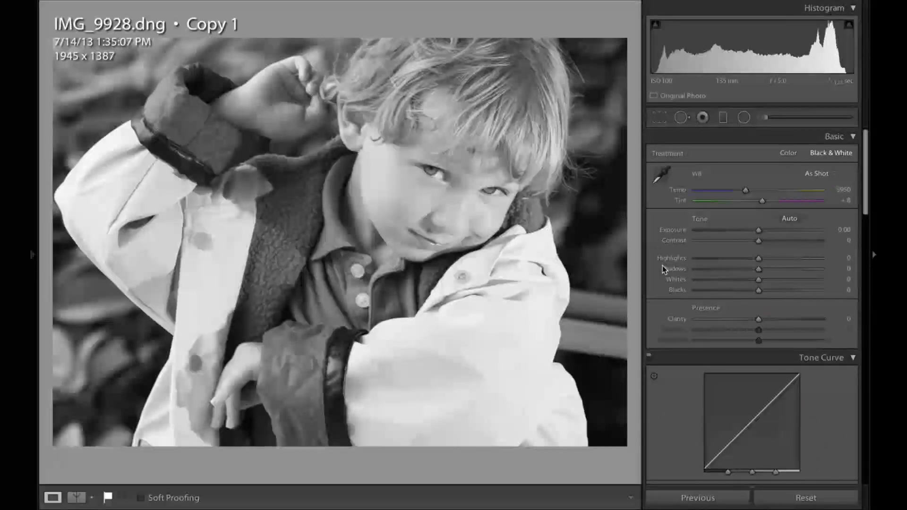
click(768, 120)
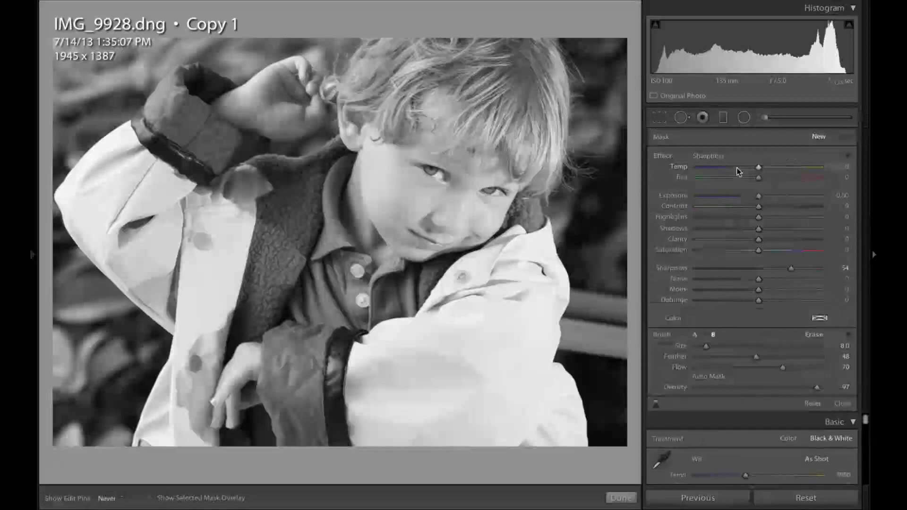
click(713, 158)
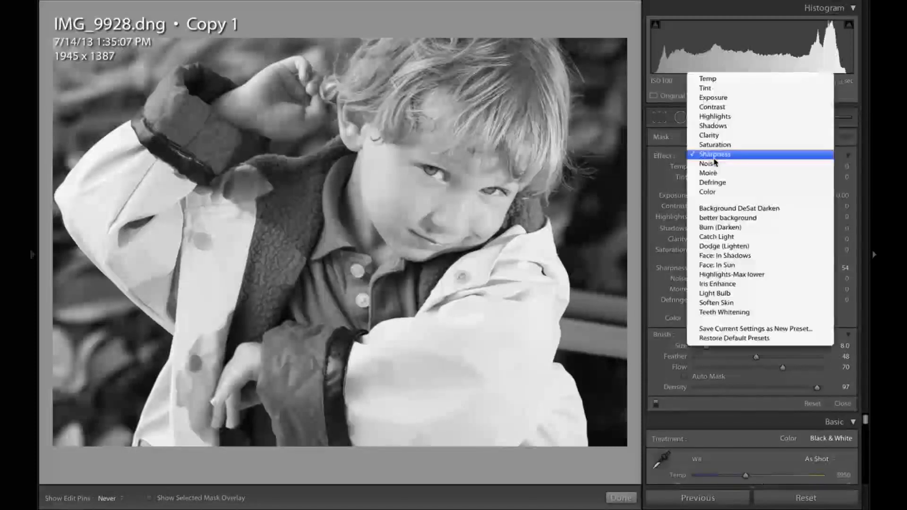
click(723, 211)
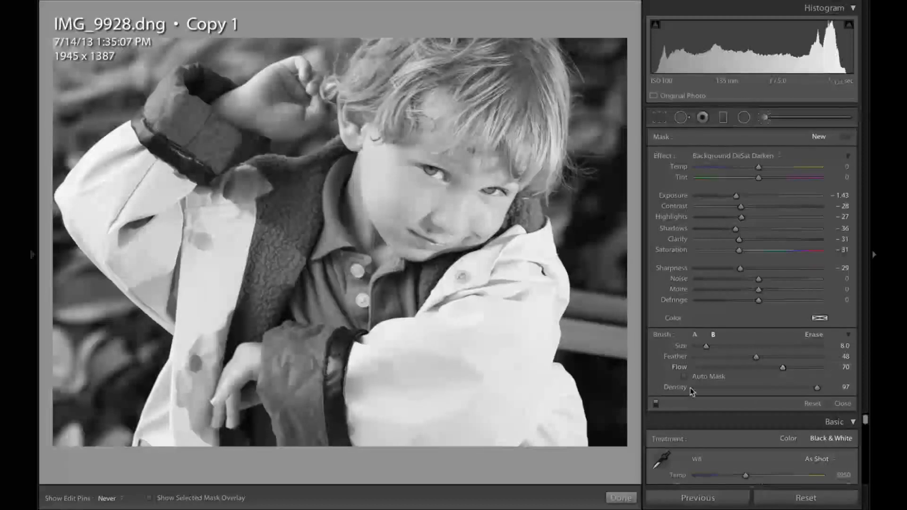
scroll(463, 343, up, 5)
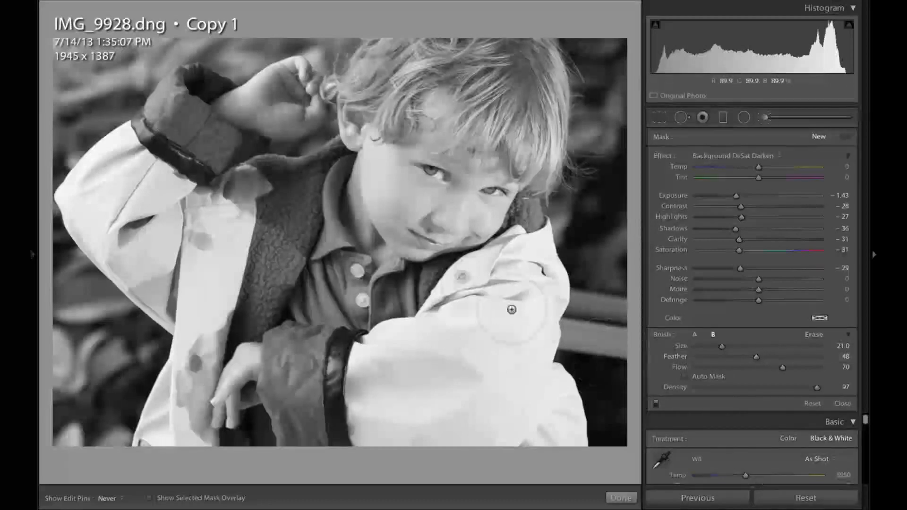
Step: Paint the darkening brush over the boy's raincoat on both sides, showing the mask overlay
mouse_move(511, 310)
mouse_down()
mouse_move(440, 345)
mouse_move(422, 365)
mouse_move(500, 312)
mouse_move(404, 399)
mouse_move(502, 327)
mouse_move(424, 399)
mouse_move(516, 278)
mouse_move(447, 393)
mouse_move(508, 330)
mouse_move(482, 380)
mouse_move(473, 394)
mouse_move(503, 312)
mouse_move(497, 339)
mouse_move(437, 405)
mouse_up()
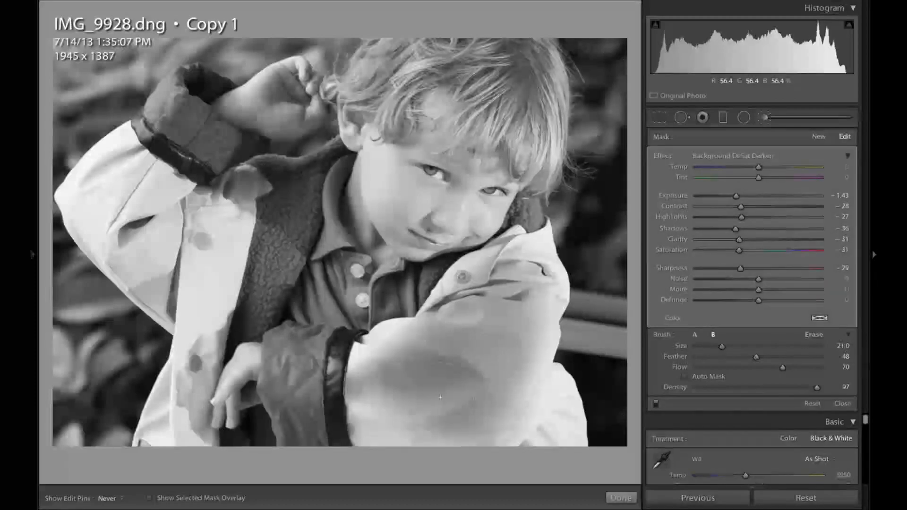
key(o)
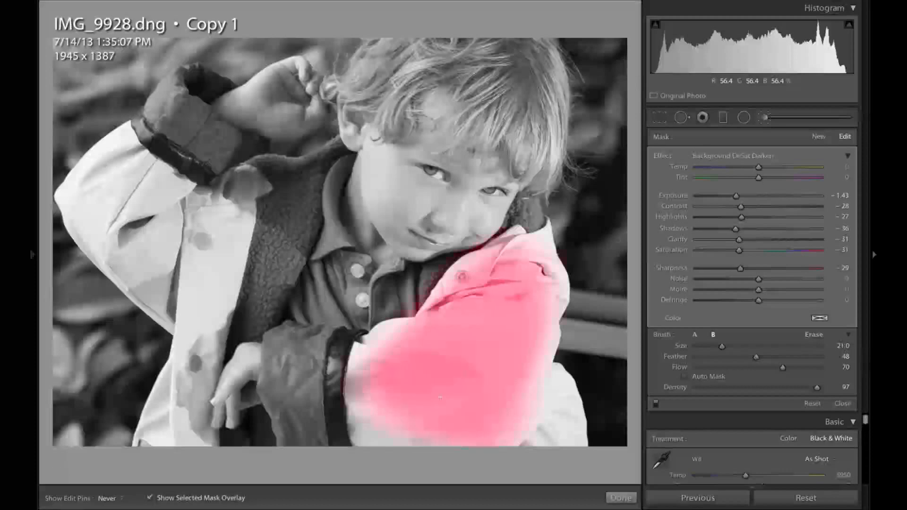
click(530, 247)
mouse_move(532, 246)
mouse_down()
mouse_move(544, 236)
mouse_move(550, 246)
mouse_move(539, 259)
mouse_move(560, 340)
mouse_move(551, 401)
mouse_move(560, 437)
mouse_move(579, 437)
mouse_move(574, 426)
mouse_move(510, 437)
mouse_move(364, 432)
mouse_move(368, 376)
mouse_move(350, 364)
mouse_move(390, 330)
mouse_move(416, 324)
mouse_up()
mouse_move(512, 265)
mouse_down()
mouse_move(466, 268)
mouse_move(419, 347)
mouse_move(467, 291)
mouse_move(393, 383)
mouse_up()
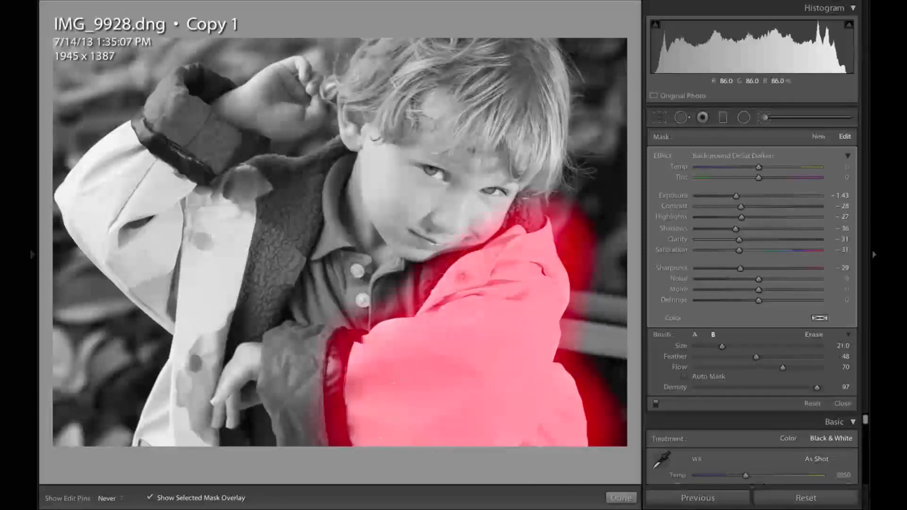
mouse_move(159, 421)
mouse_down()
mouse_move(171, 427)
mouse_move(185, 304)
mouse_move(231, 184)
mouse_up()
mouse_move(227, 180)
mouse_down()
mouse_move(198, 429)
mouse_move(199, 404)
mouse_up()
mouse_move(226, 204)
mouse_down()
mouse_move(246, 182)
mouse_move(202, 387)
mouse_move(166, 453)
mouse_up()
mouse_move(206, 291)
mouse_down()
mouse_move(235, 207)
mouse_move(192, 285)
mouse_move(72, 199)
mouse_move(177, 287)
mouse_move(75, 226)
mouse_move(151, 292)
mouse_up()
mouse_move(89, 189)
mouse_down()
mouse_move(90, 145)
mouse_move(163, 147)
mouse_move(118, 154)
mouse_up()
mouse_move(194, 182)
mouse_down()
mouse_move(178, 166)
mouse_move(121, 154)
mouse_move(193, 180)
mouse_up()
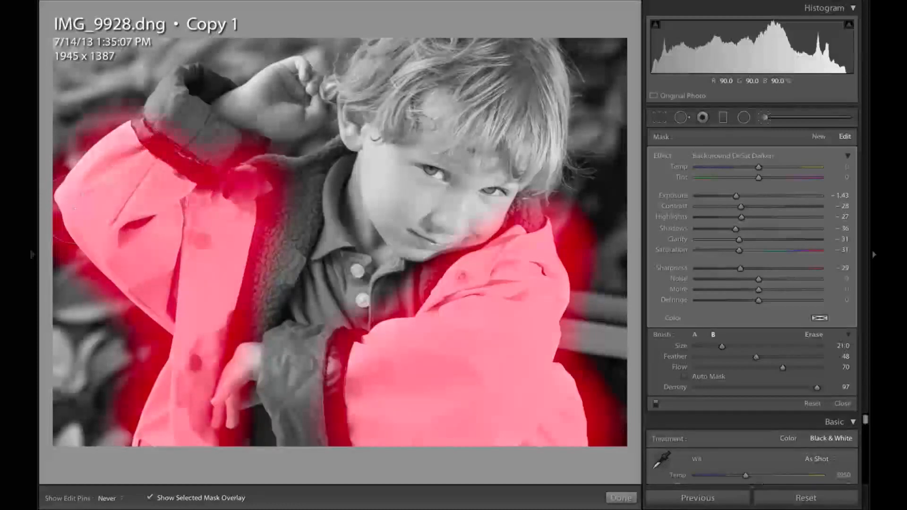
drag(125, 189, 119, 224)
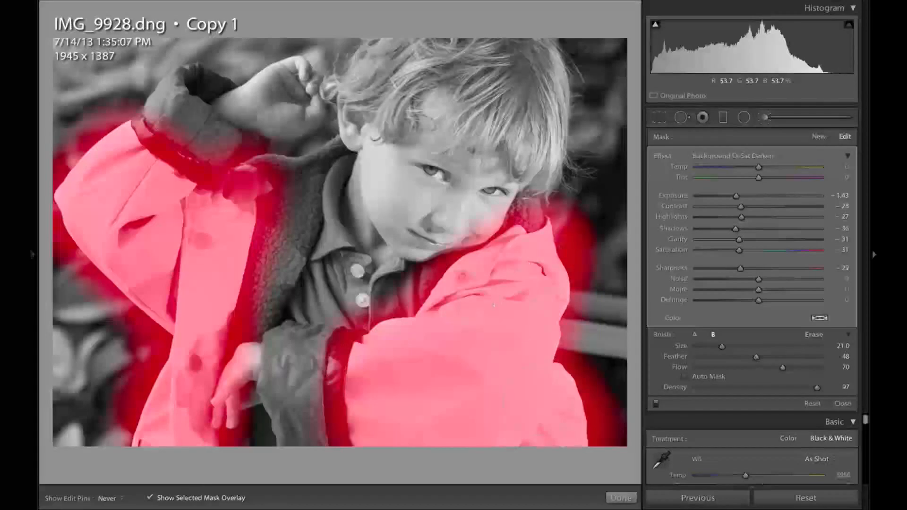
Step: Erase the mask spill outside the raincoat using the auto-masked erase brush
key(alt)
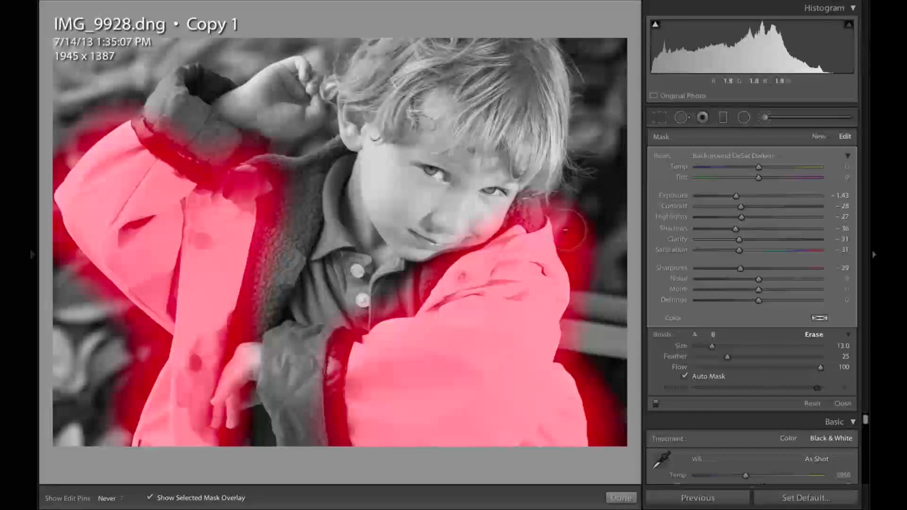
mouse_move(565, 216)
mouse_down()
mouse_move(584, 274)
mouse_move(559, 177)
mouse_move(602, 257)
mouse_move(601, 278)
mouse_move(595, 246)
mouse_move(571, 219)
mouse_move(587, 263)
mouse_move(574, 357)
mouse_move(594, 386)
mouse_move(607, 440)
mouse_move(620, 419)
mouse_move(613, 396)
mouse_move(606, 439)
mouse_move(608, 385)
mouse_move(590, 337)
mouse_move(571, 353)
mouse_move(583, 325)
mouse_move(575, 322)
mouse_move(592, 319)
mouse_move(601, 286)
mouse_move(591, 226)
mouse_move(566, 175)
mouse_move(528, 215)
mouse_move(539, 192)
mouse_move(529, 210)
mouse_move(505, 197)
mouse_move(478, 232)
mouse_move(411, 277)
mouse_move(431, 255)
mouse_move(404, 305)
mouse_move(410, 287)
mouse_move(405, 300)
mouse_move(419, 290)
mouse_move(398, 308)
mouse_move(356, 320)
mouse_move(360, 349)
mouse_move(370, 349)
mouse_move(331, 345)
mouse_move(359, 359)
mouse_move(333, 396)
mouse_move(331, 435)
mouse_move(322, 426)
mouse_move(348, 374)
mouse_move(309, 421)
mouse_move(230, 427)
mouse_move(217, 392)
mouse_move(240, 361)
mouse_move(238, 283)
mouse_move(248, 293)
mouse_move(236, 402)
mouse_move(266, 256)
mouse_move(258, 211)
mouse_move(286, 180)
mouse_move(246, 146)
mouse_move(192, 172)
mouse_move(184, 152)
mouse_move(142, 132)
mouse_move(135, 142)
mouse_move(73, 145)
mouse_move(95, 166)
mouse_move(41, 188)
mouse_move(52, 156)
mouse_move(43, 194)
mouse_move(53, 242)
mouse_move(81, 203)
mouse_move(91, 259)
mouse_move(125, 290)
mouse_move(136, 330)
mouse_move(95, 264)
mouse_move(106, 254)
mouse_move(166, 344)
mouse_move(115, 421)
mouse_move(142, 375)
mouse_move(109, 464)
mouse_move(138, 356)
mouse_move(94, 440)
mouse_move(124, 358)
mouse_move(93, 323)
mouse_up()
key(slash)
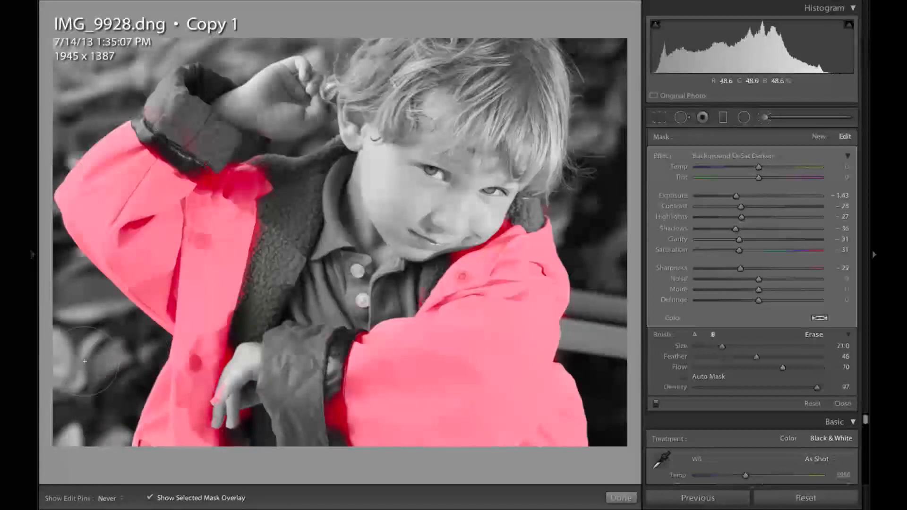
Step: Hide the mask overlay and touch up the mask edge along the raincoat's right shoulder with paint and erase strokes
key(o)
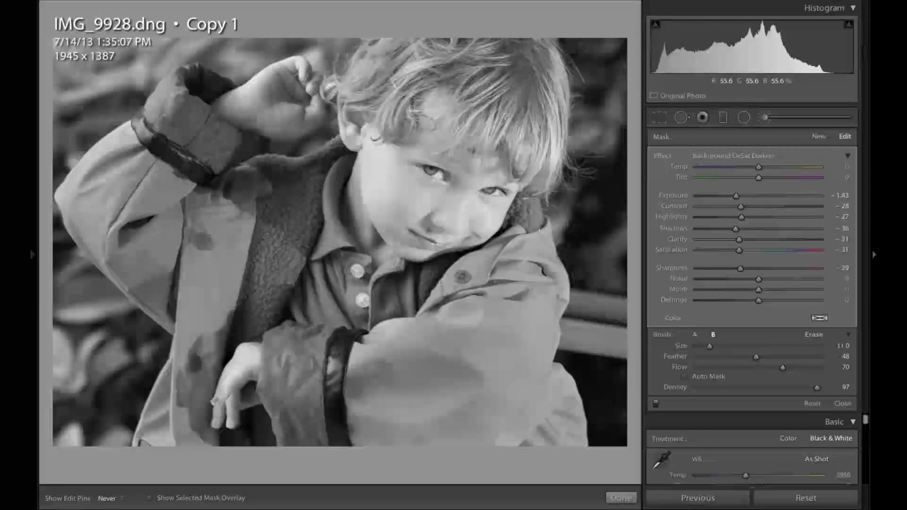
mouse_move(549, 244)
mouse_down()
mouse_move(546, 237)
mouse_move(545, 220)
mouse_move(547, 238)
mouse_move(546, 226)
mouse_move(524, 255)
mouse_move(556, 276)
mouse_move(548, 251)
mouse_move(561, 280)
mouse_move(561, 380)
mouse_up()
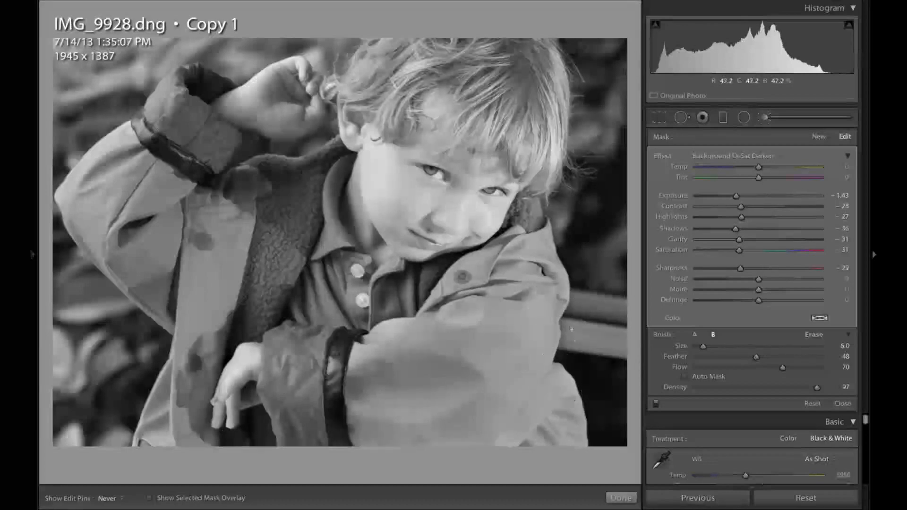
key(alt)
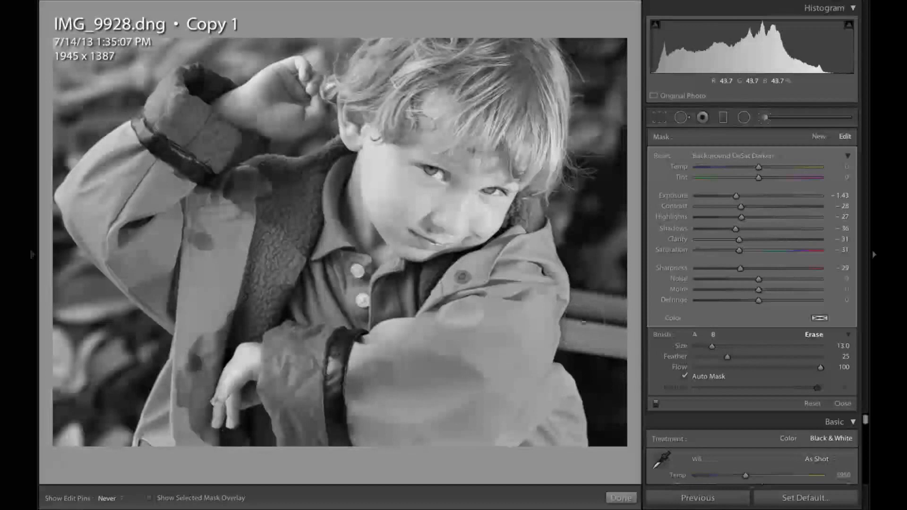
mouse_move(587, 308)
mouse_down()
mouse_move(573, 324)
mouse_move(579, 348)
mouse_move(589, 324)
mouse_move(569, 357)
mouse_up()
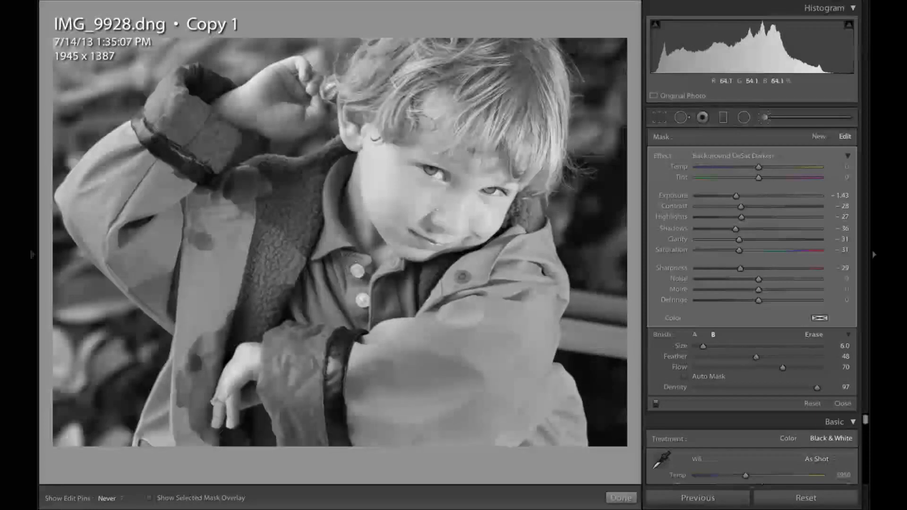
key(k)
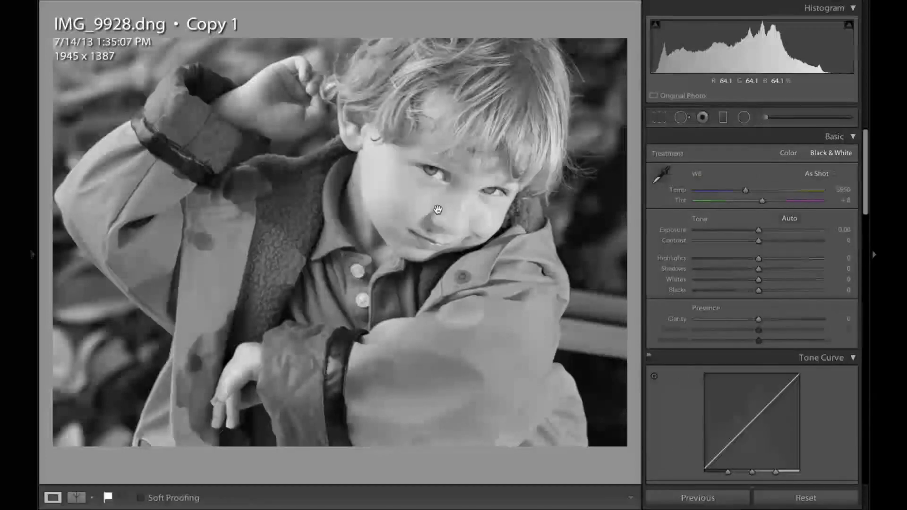
key(k)
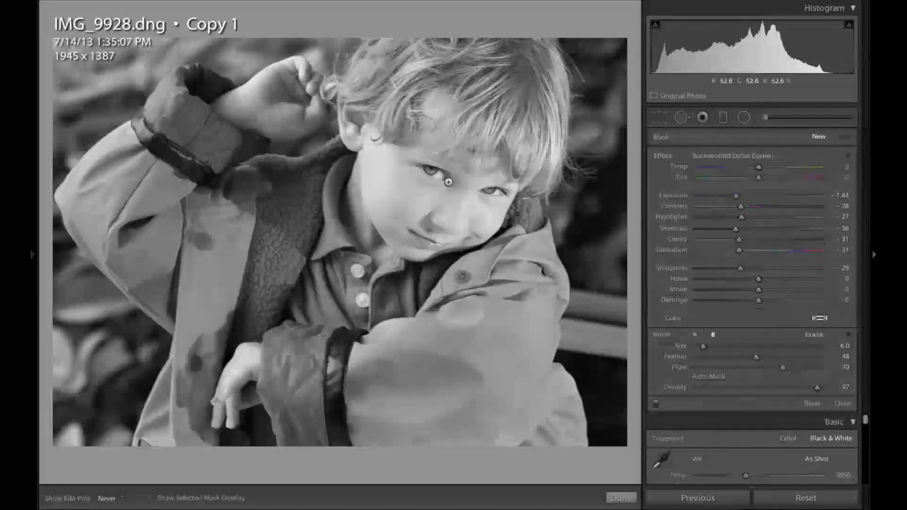
Step: Switch the brush effect to Sharpness and dab it over both of the boy's eyes
click(718, 160)
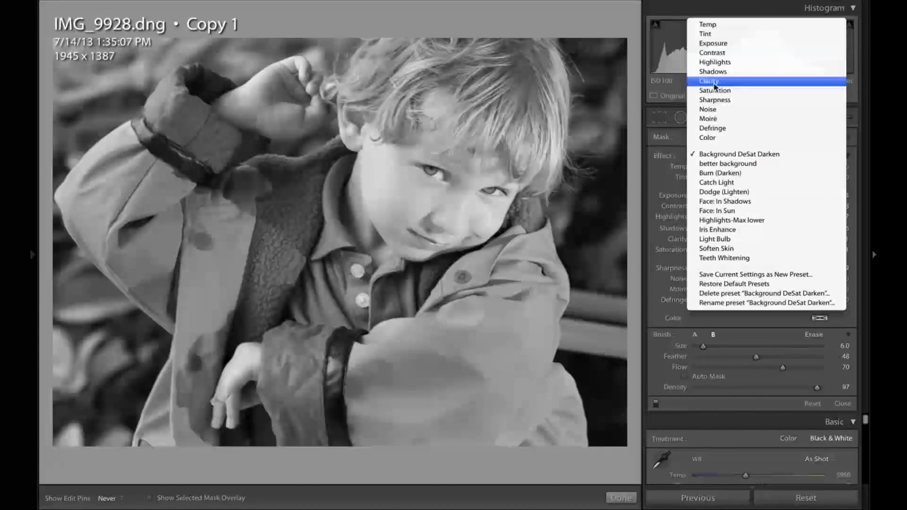
click(718, 99)
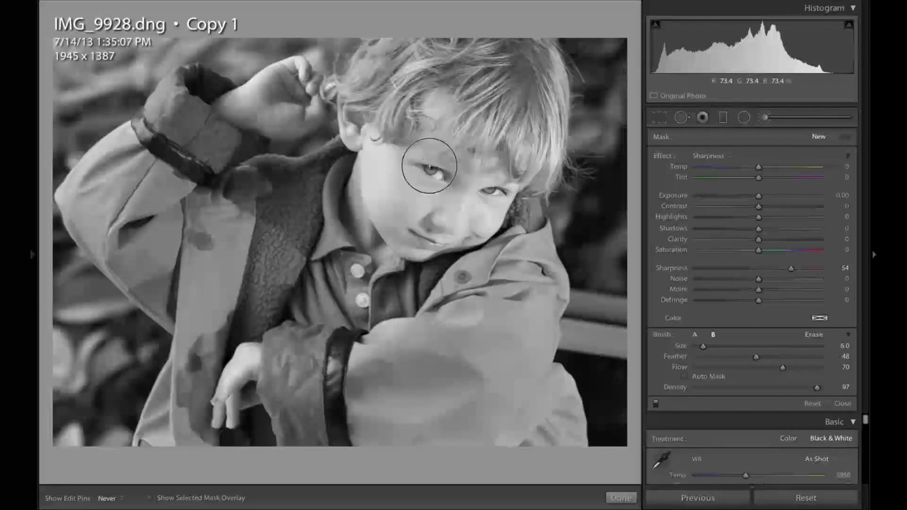
click(440, 177)
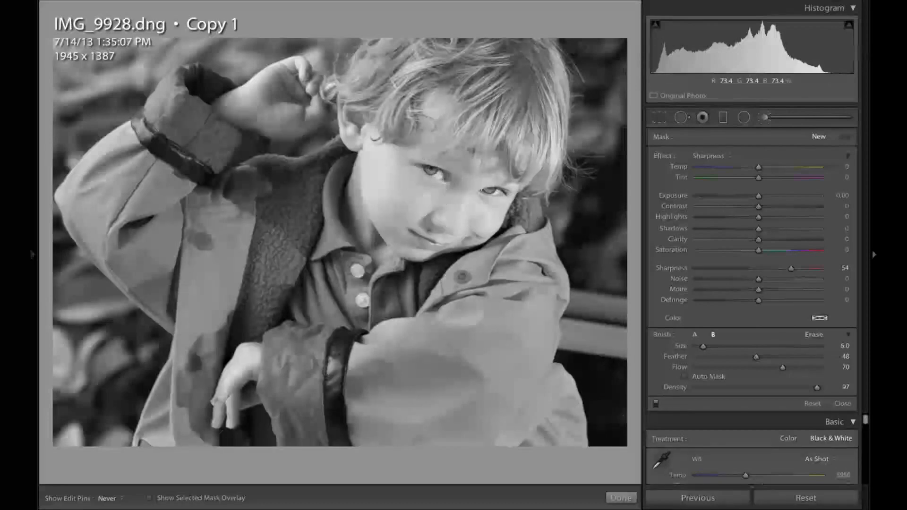
click(484, 191)
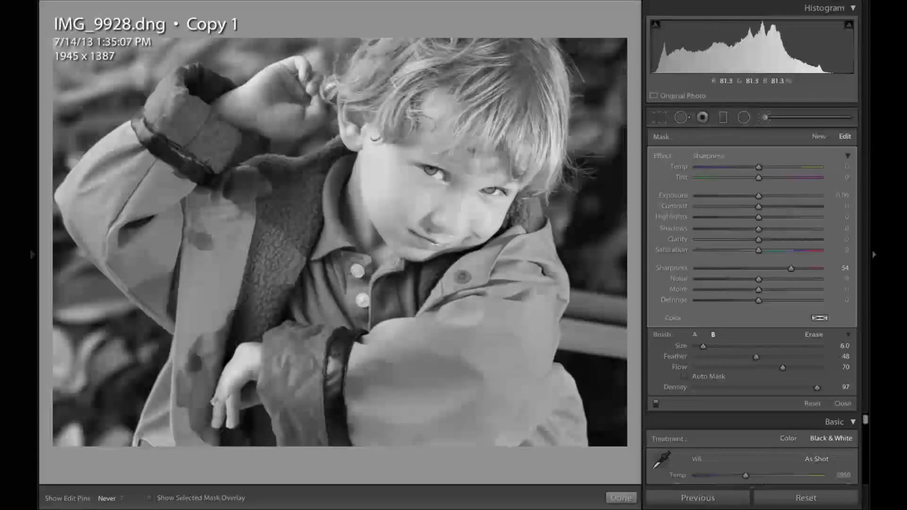
click(445, 178)
click(487, 194)
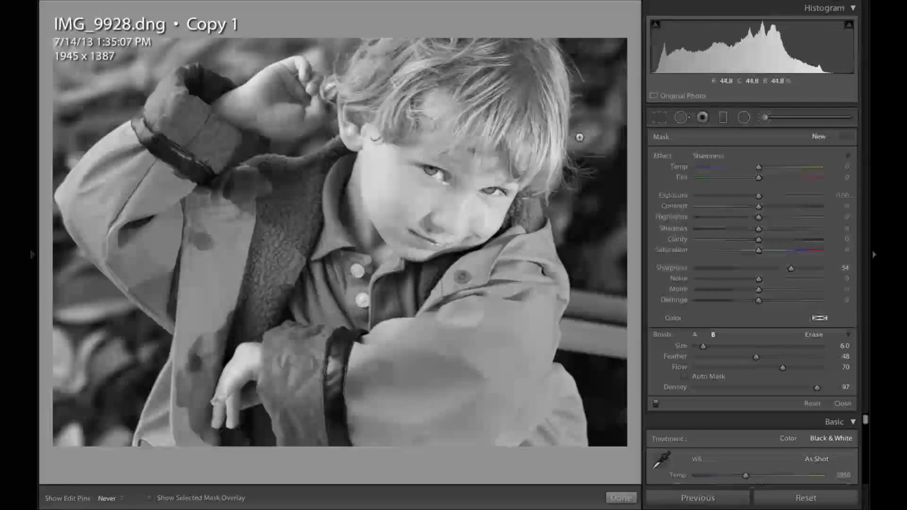
Step: Switch the brush effect to Face: In Shadows and paint a short stroke below the boy's eye
click(713, 156)
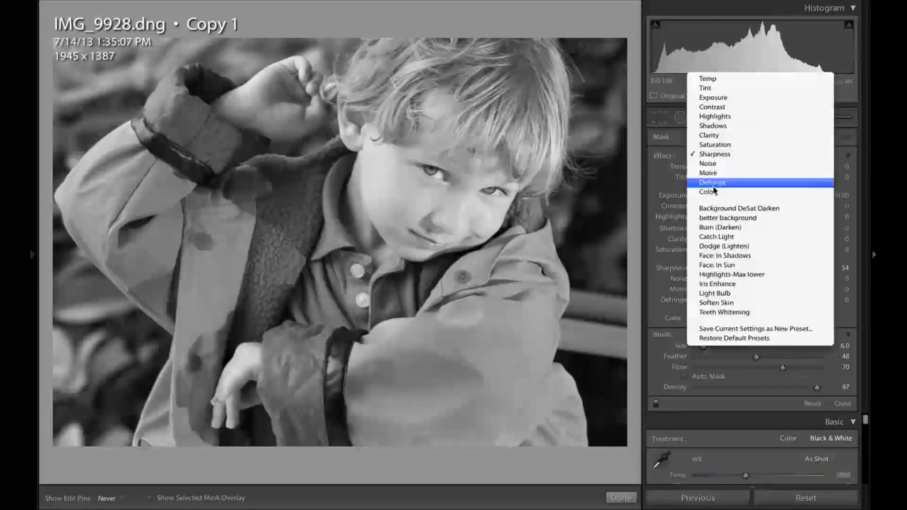
click(718, 255)
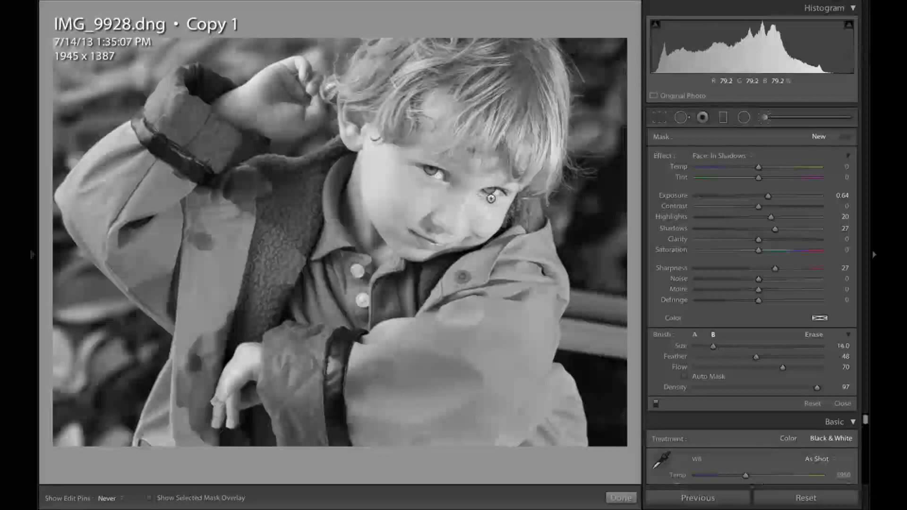
drag(442, 196, 447, 189)
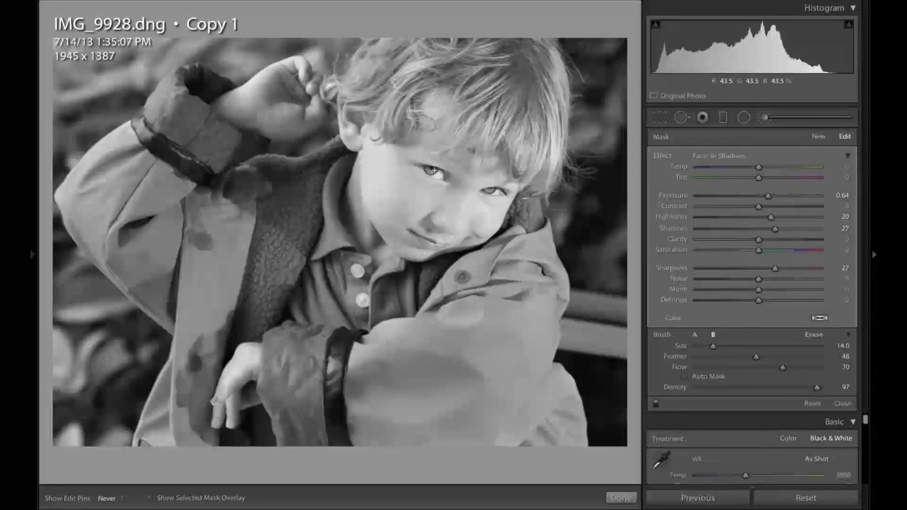
Step: Reduce the erase brush size to 1 and deselect the current adjustment
key(alt)
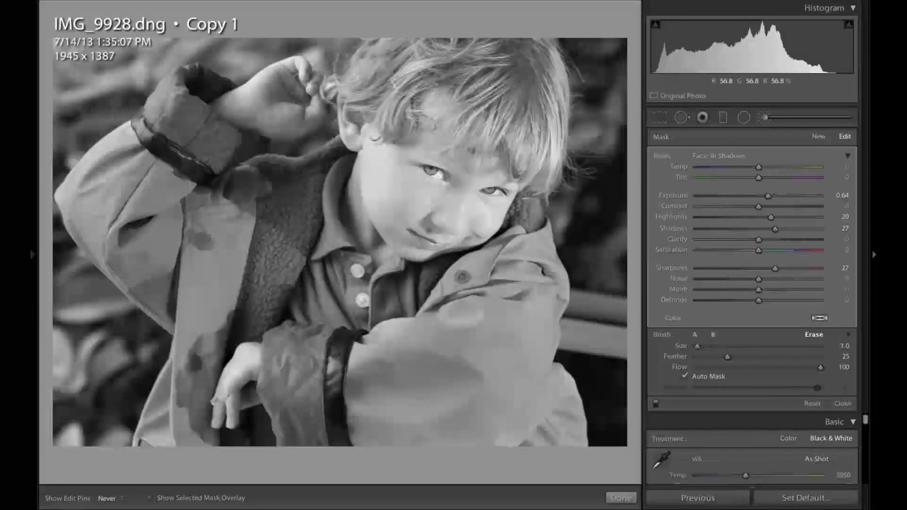
key(bracketleft)
key(bracketleft)
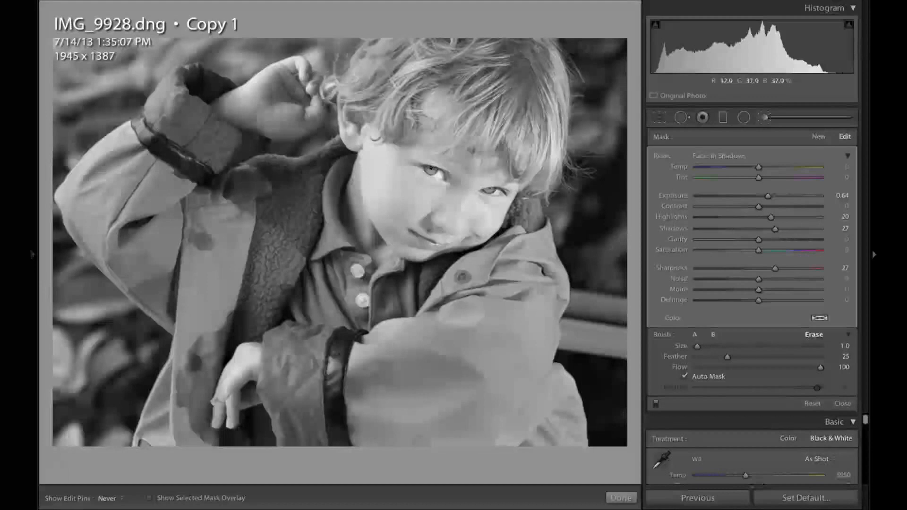
key(Return)
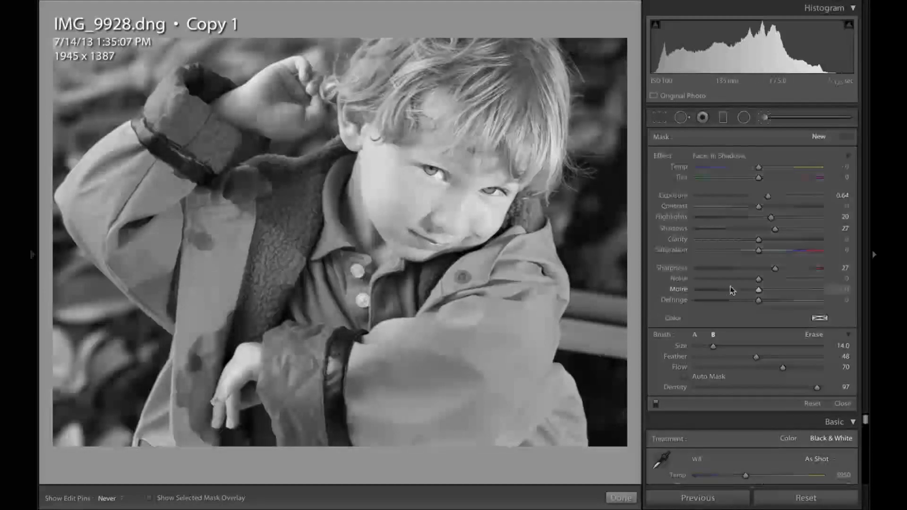
Step: Leave the Adjustment Brush, set Blacks to -31 in the Basic panel, and hide the clipping warning
key(k)
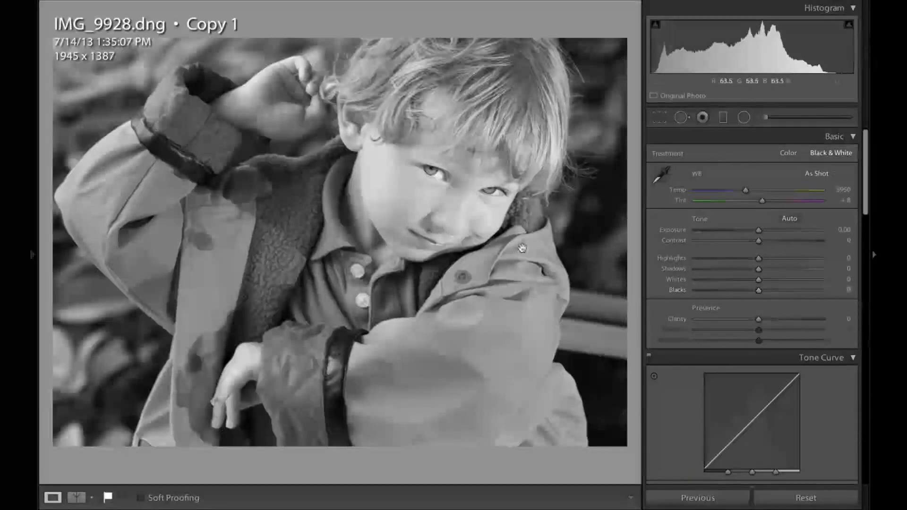
click(740, 291)
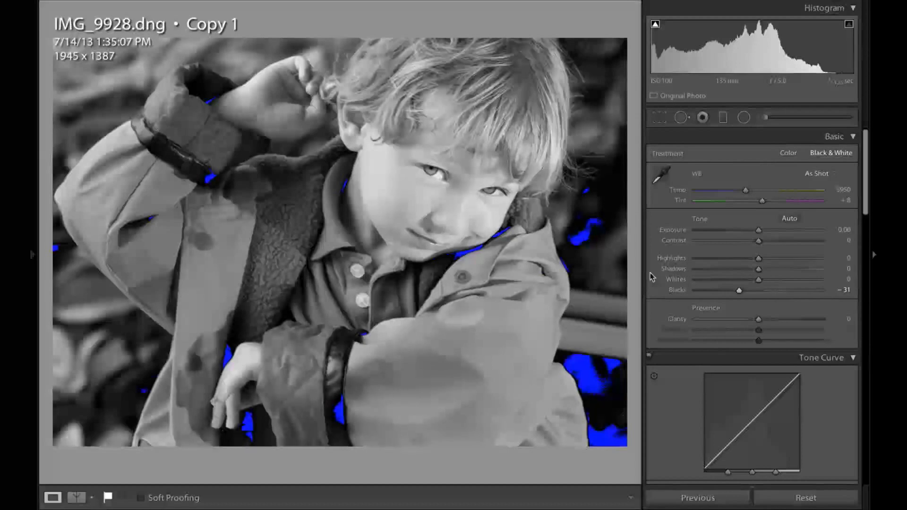
key(j)
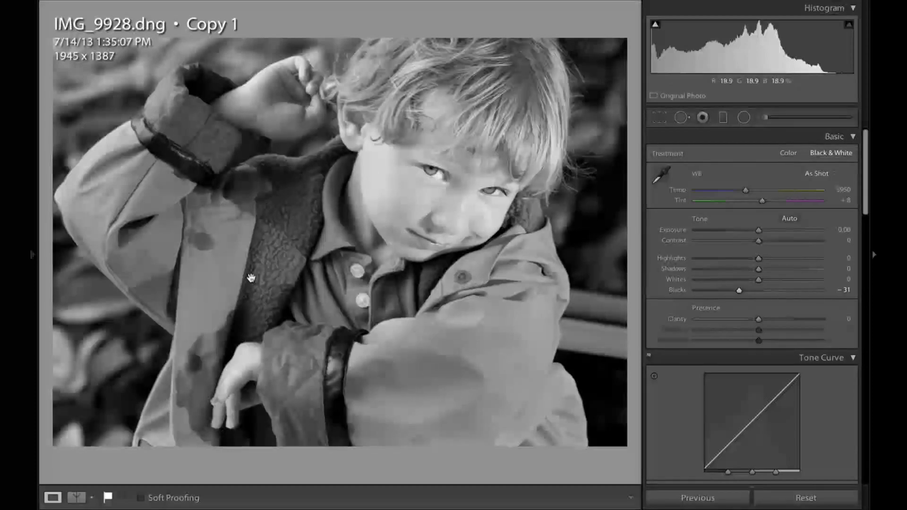
Step: Reopen the Adjustment Brush with edit pins always shown and inspect the raincoat and eye pins' masks
key(k)
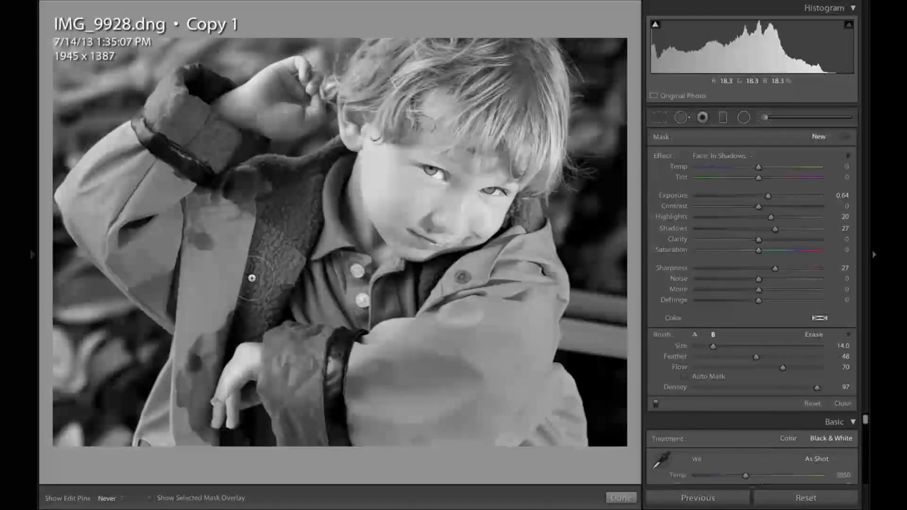
key(h)
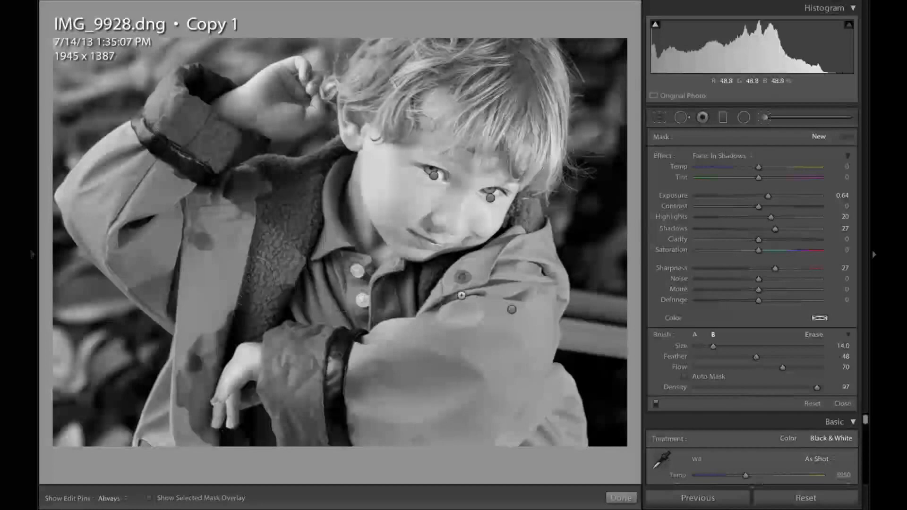
click(512, 311)
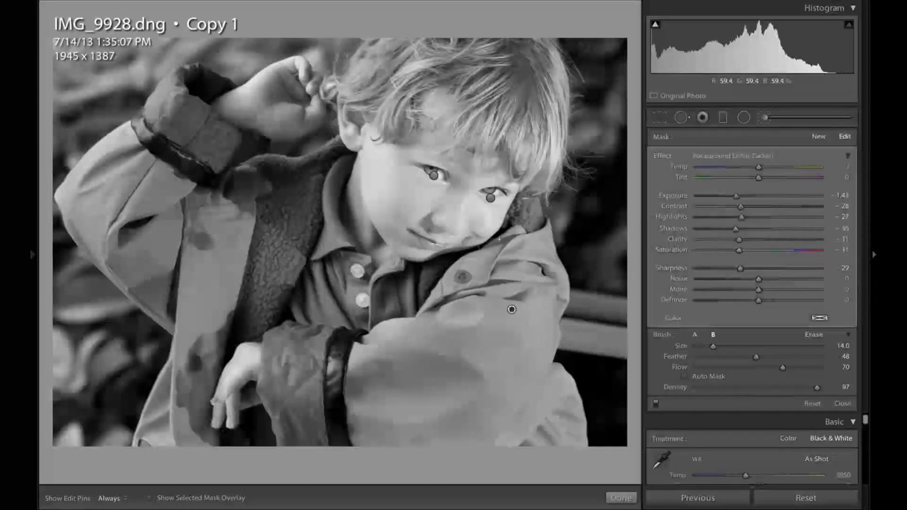
click(491, 199)
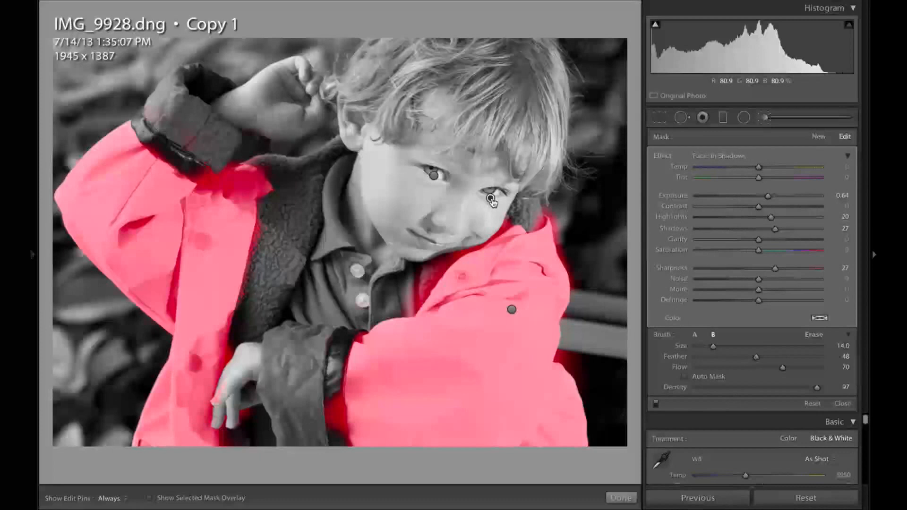
click(512, 310)
mouse_move(512, 309)
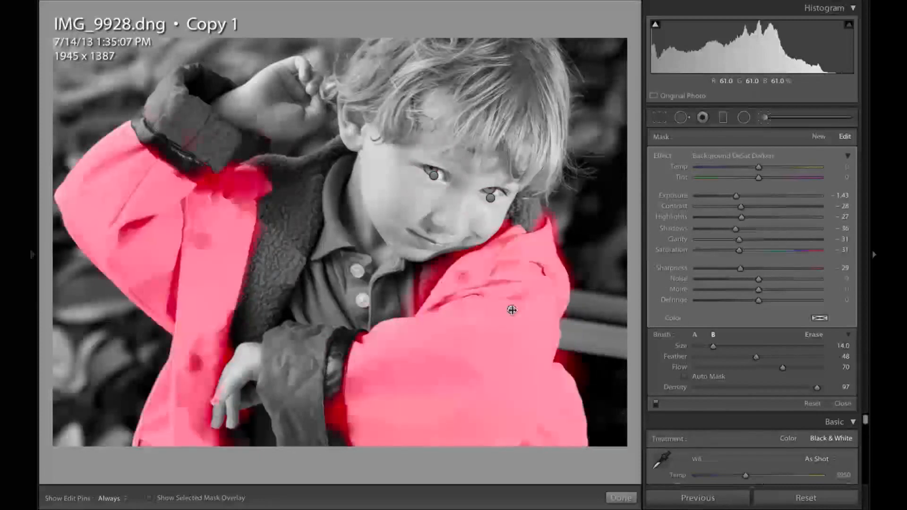
key(o)
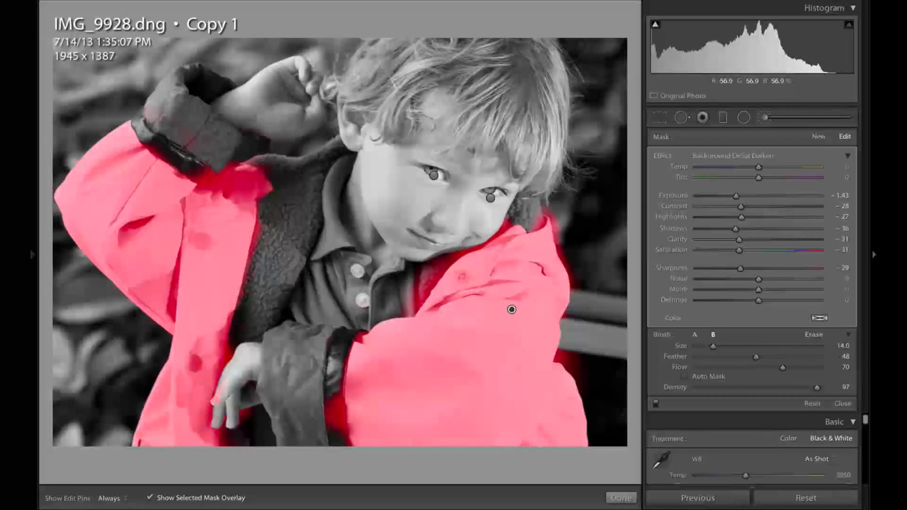
key(o)
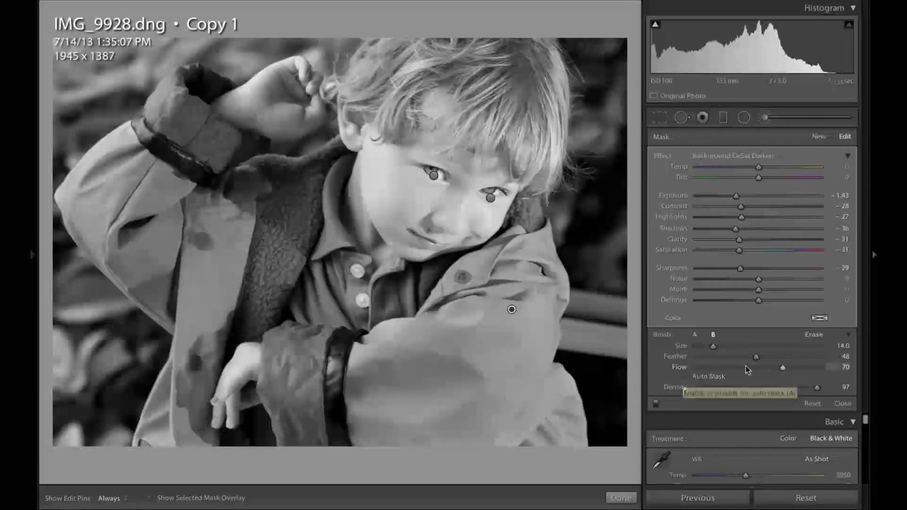
Step: Set the brush flow to 90
drag(769, 368, 722, 372)
key(5)
key(6)
key(9)
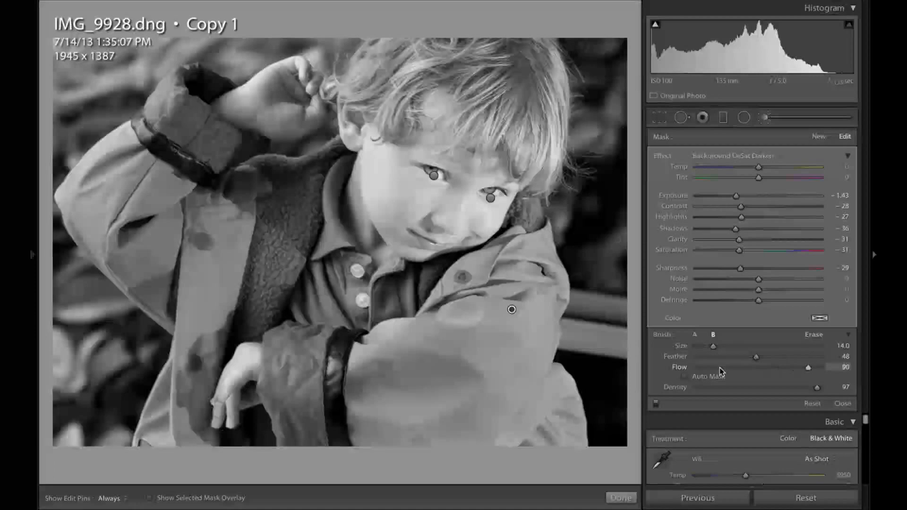